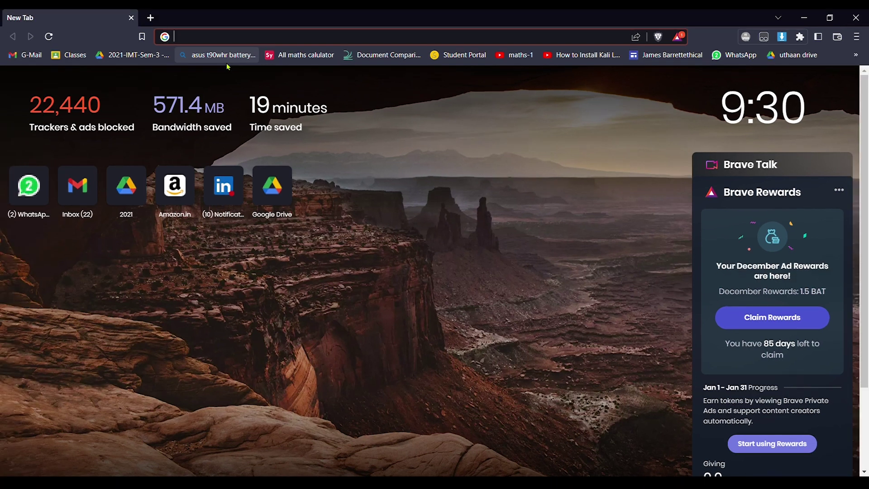
Search the web for "midjourney" and open the official Midjourney website from the results
type("mi")
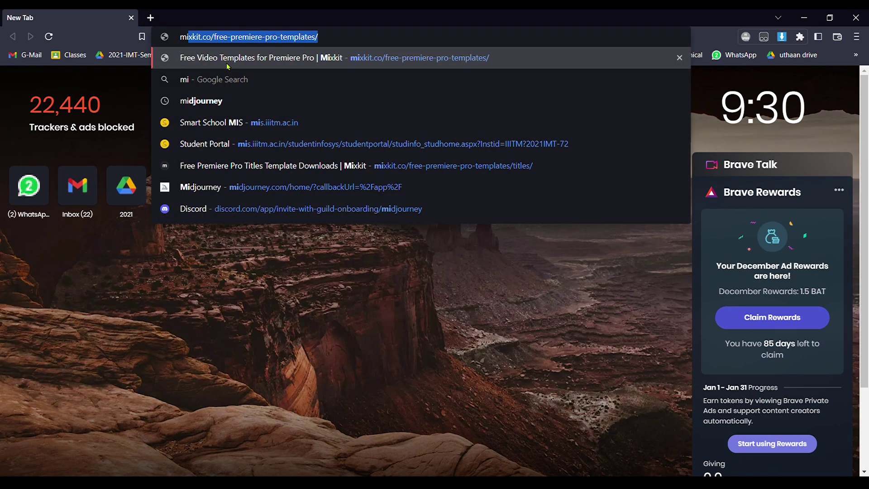
type("djourney")
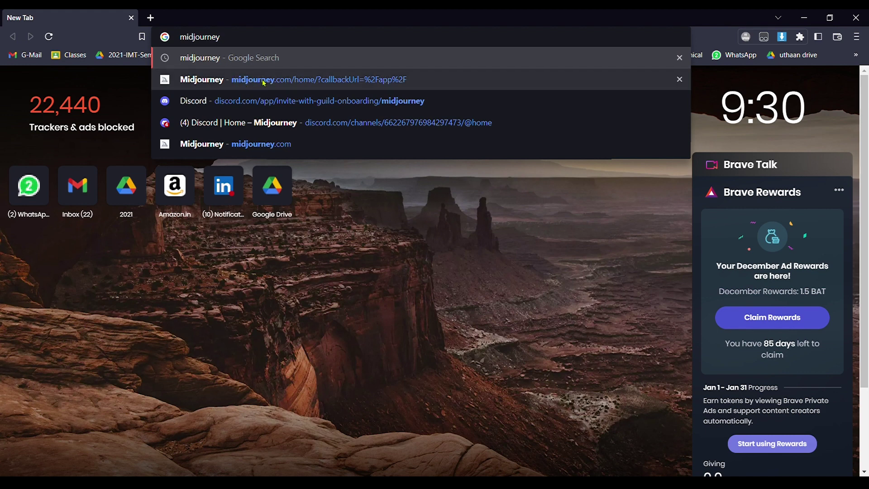
key("Return")
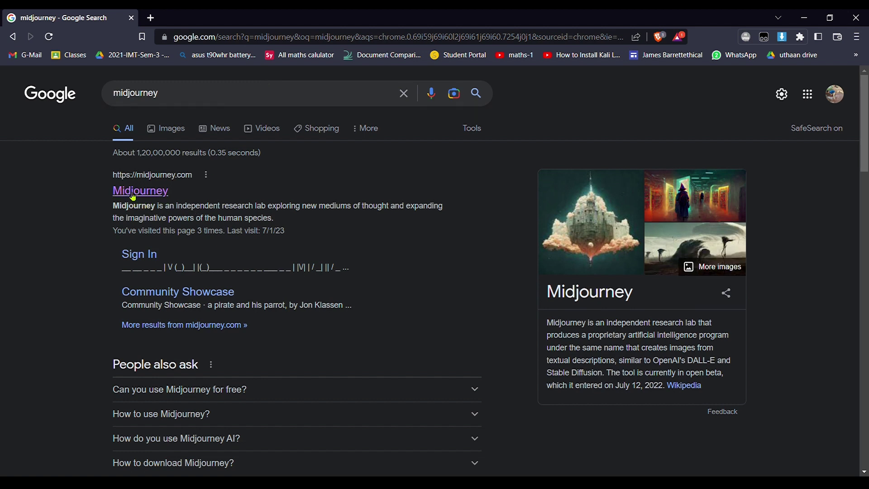
left_click(133, 195)
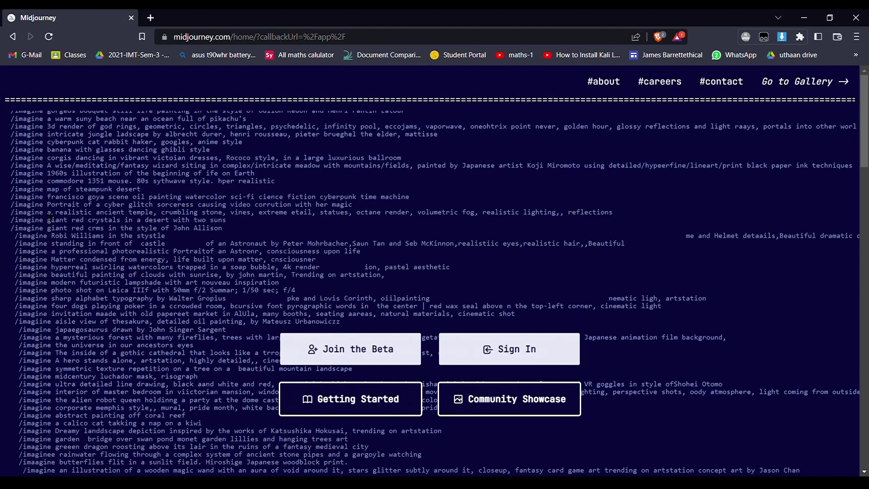
Accept the beta invite to the Midjourney Discord server and pass the human check by selecting the sunflower images
scroll(154, 325, "down", 3)
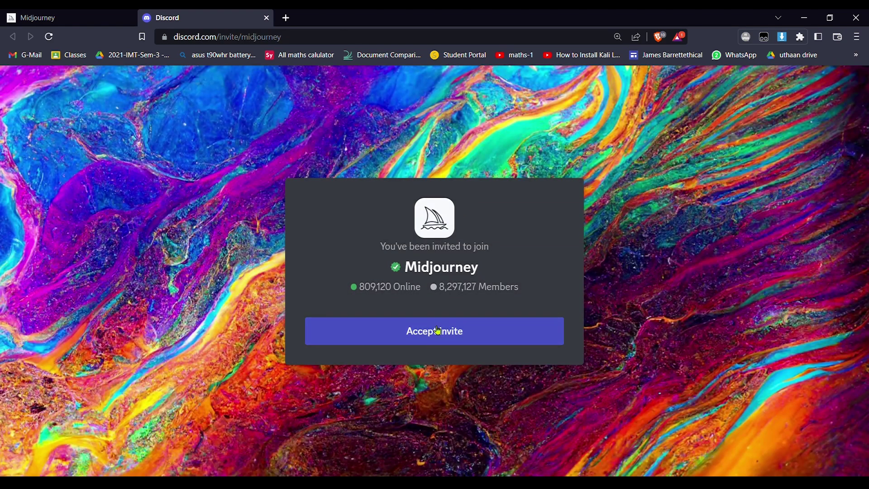
left_click(438, 331)
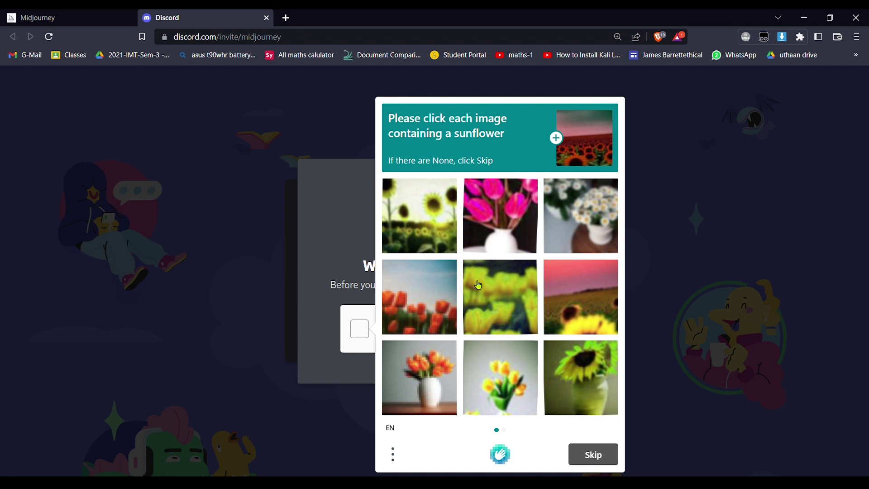
left_click(560, 379)
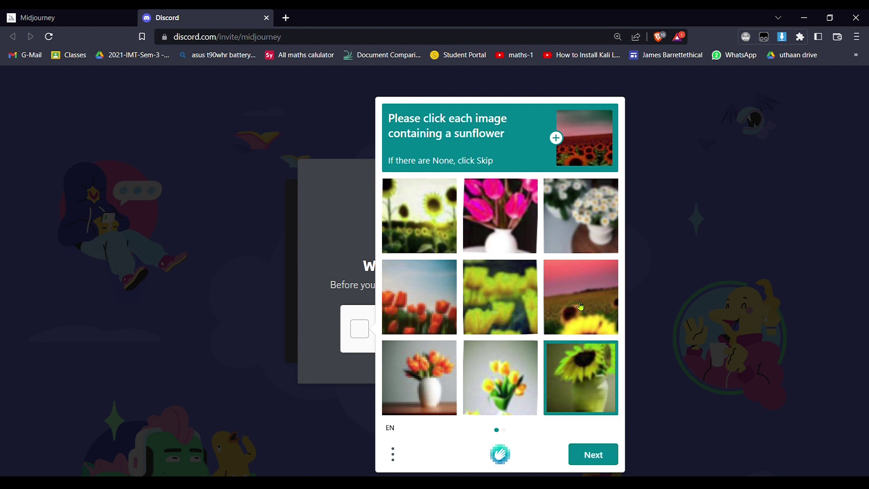
left_click(578, 304)
left_click(422, 224)
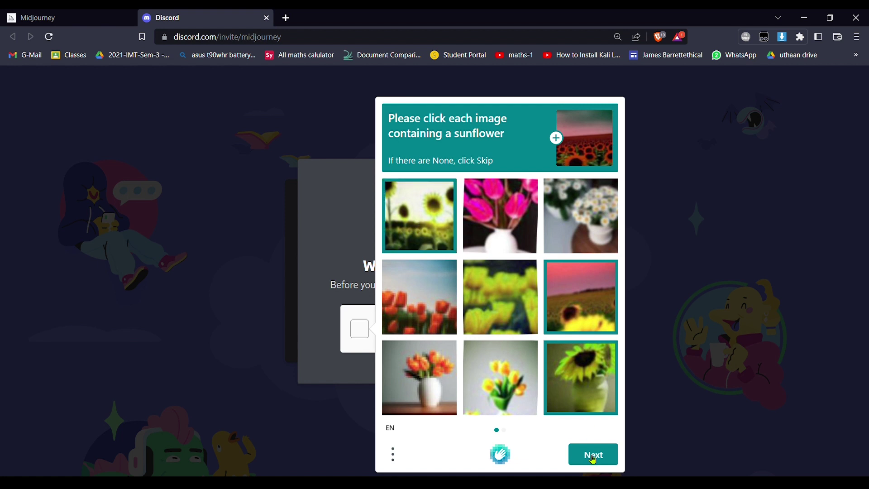
left_click(592, 456)
left_click(437, 290)
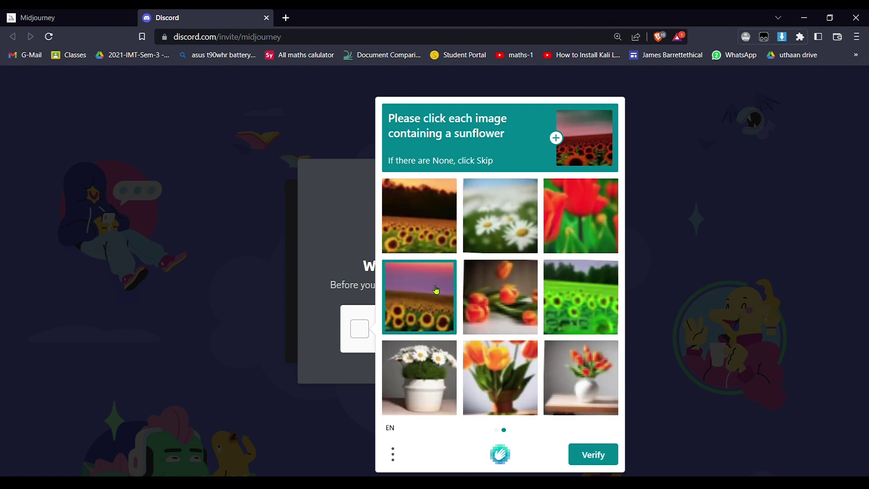
left_click(426, 214)
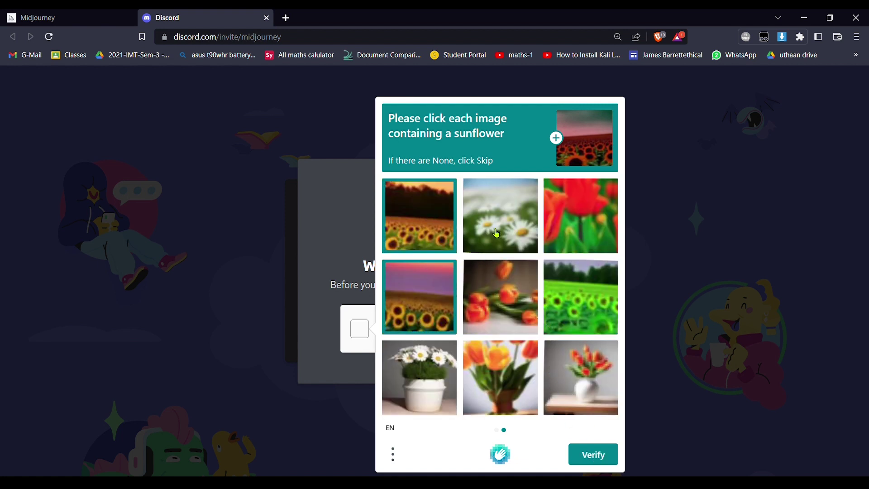
left_click(577, 460)
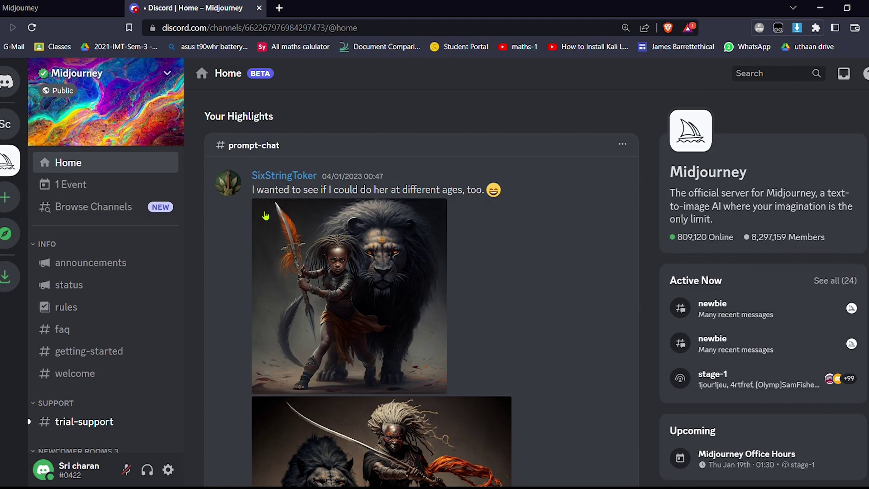
Look through the highlighted posts on the Midjourney server's home page
scroll(538, 302, "down", 4)
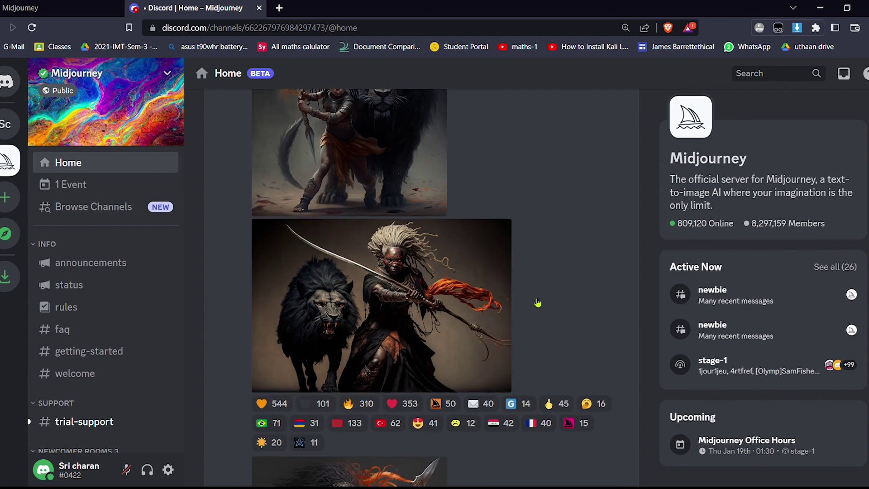
scroll(538, 303, "down", 6)
scroll(550, 305, "down", 3)
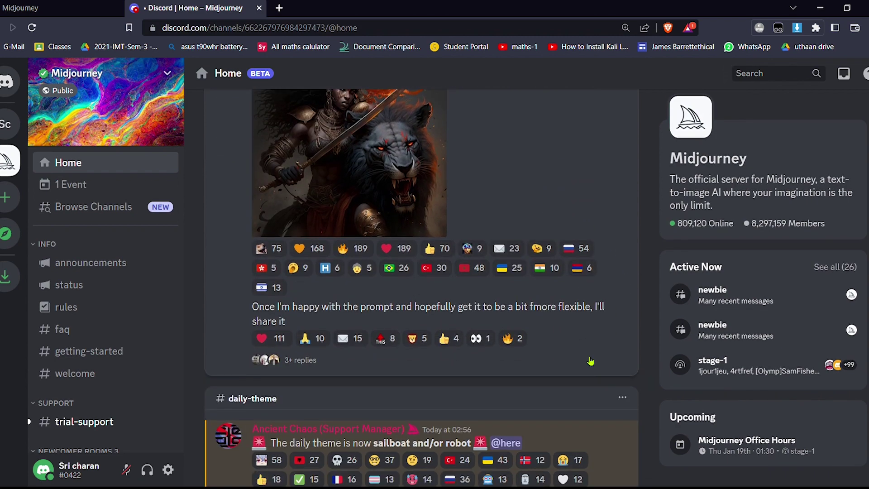
scroll(591, 361, "down", 5)
scroll(542, 359, "up", 15)
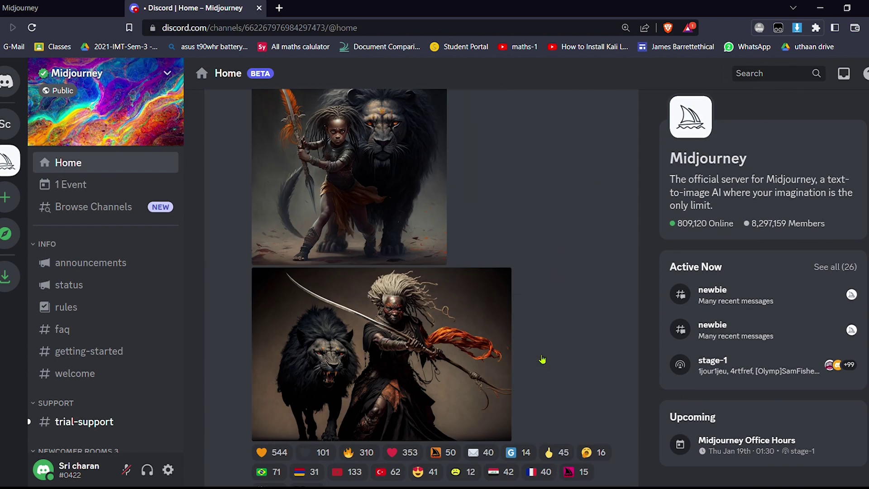
scroll(543, 359, "up", 3)
Open the newbies-195 channel under Newcomer Rooms 4 and browse the images other members generated there
scroll(128, 278, "down", 5)
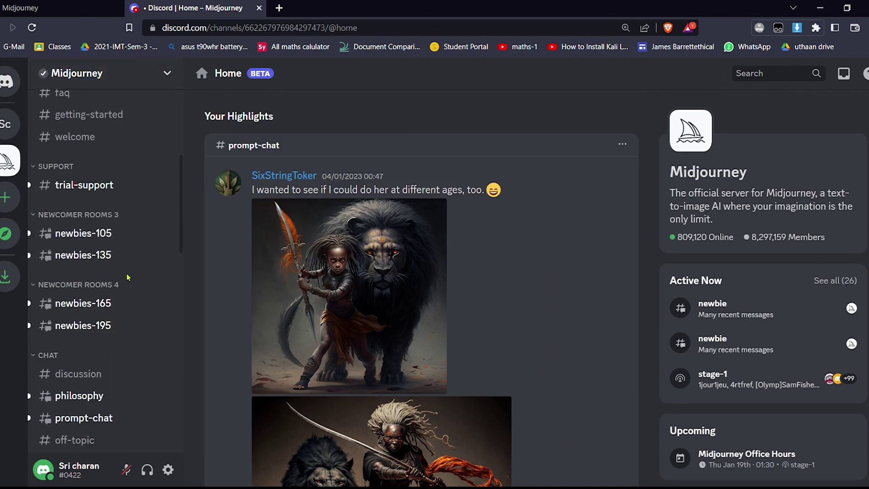
scroll(128, 278, "down", 2)
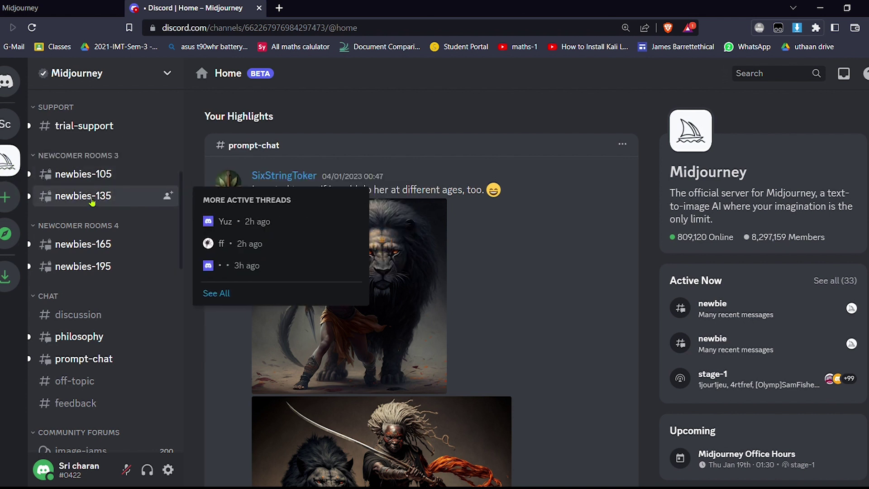
mouse_move(80, 251)
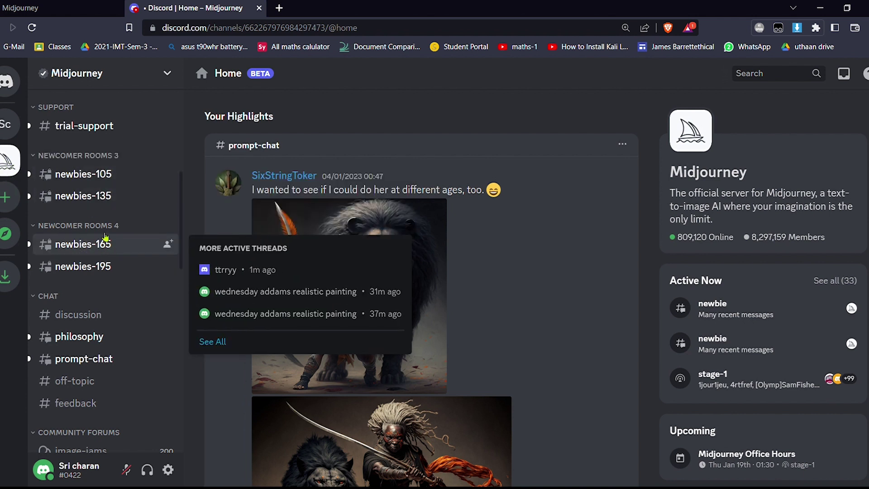
mouse_move(91, 274)
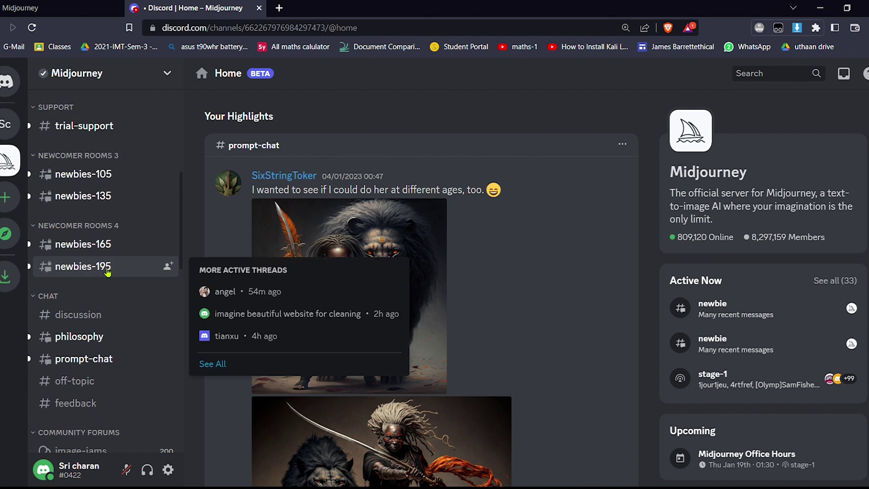
left_click(107, 273)
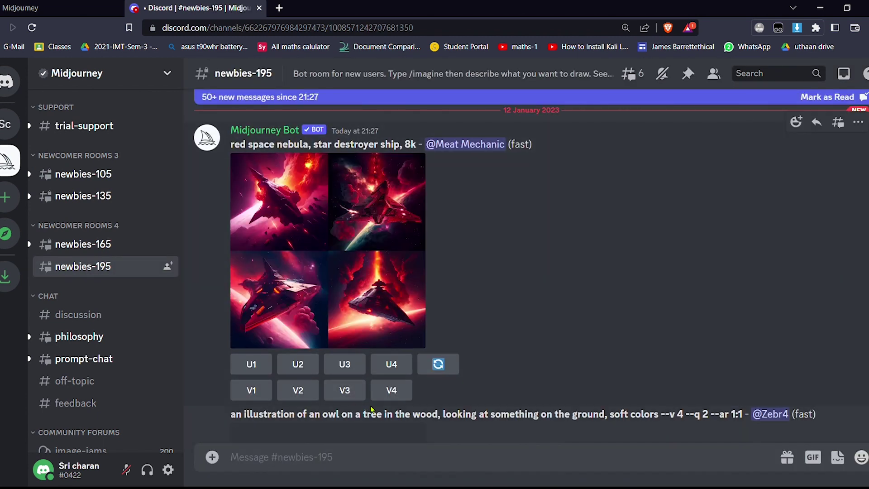
scroll(360, 357, "down", 15)
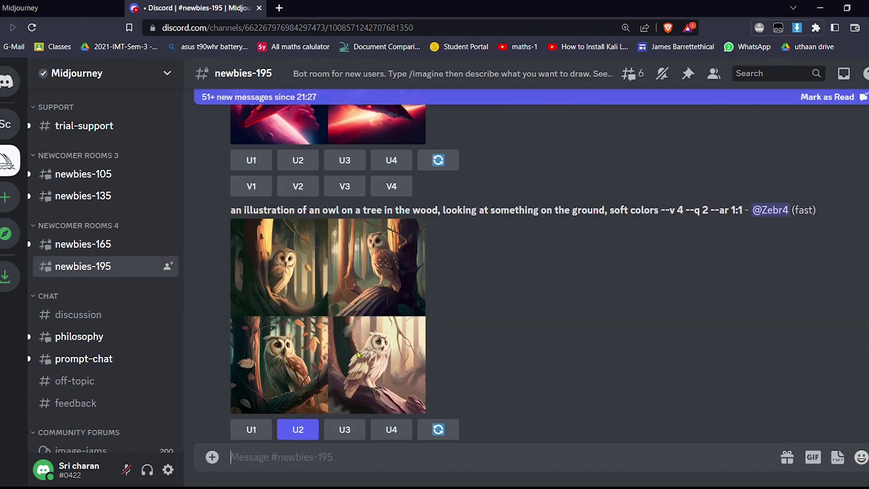
scroll(360, 356, "down", 20)
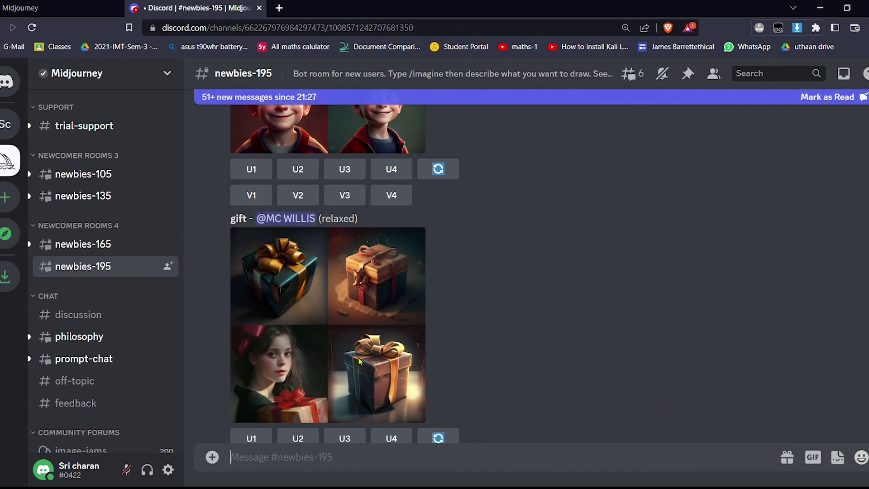
scroll(344, 374, "down", 6)
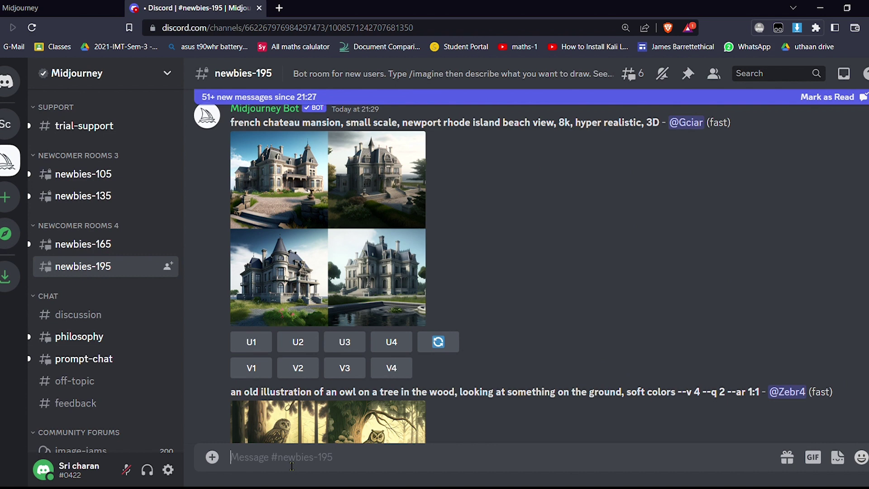
Submit an /imagine command with the prompt "A Cat palying with Ball in house 3d rendered"
type("/")
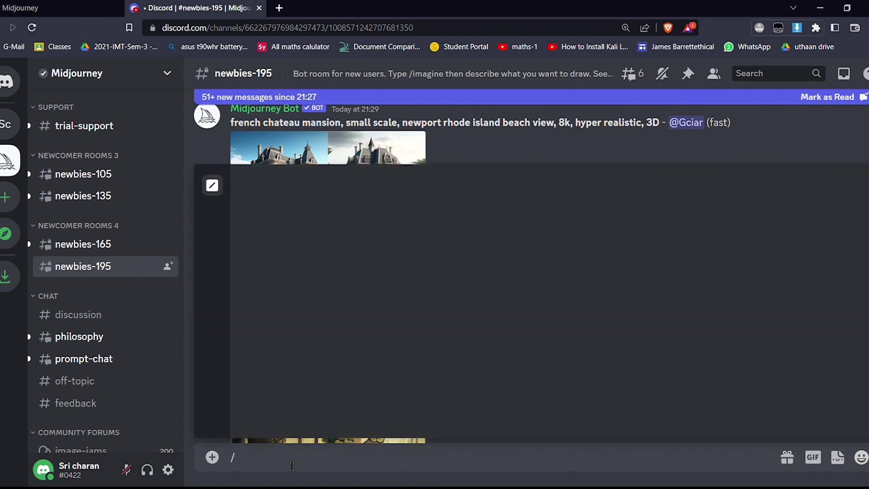
type("im")
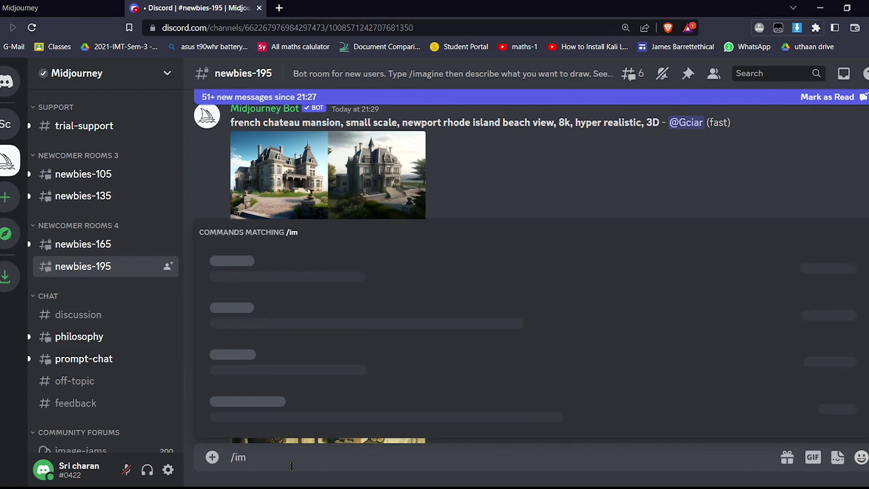
left_click(283, 412)
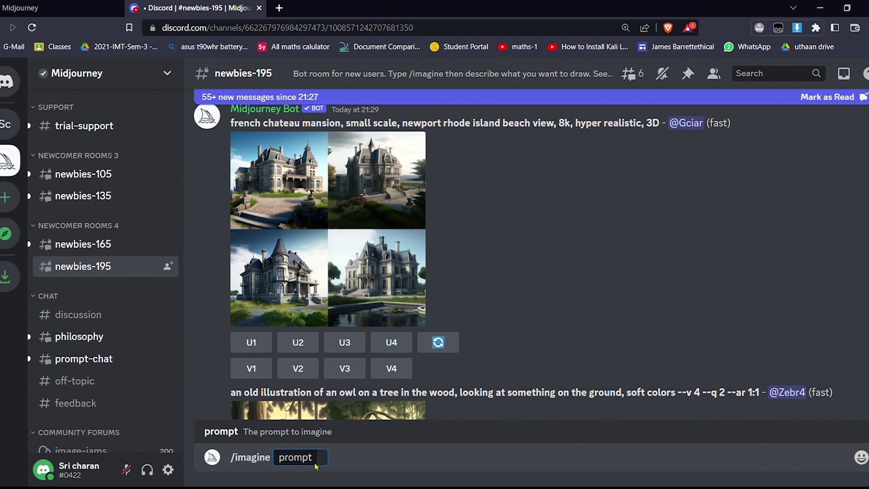
type("A Cat")
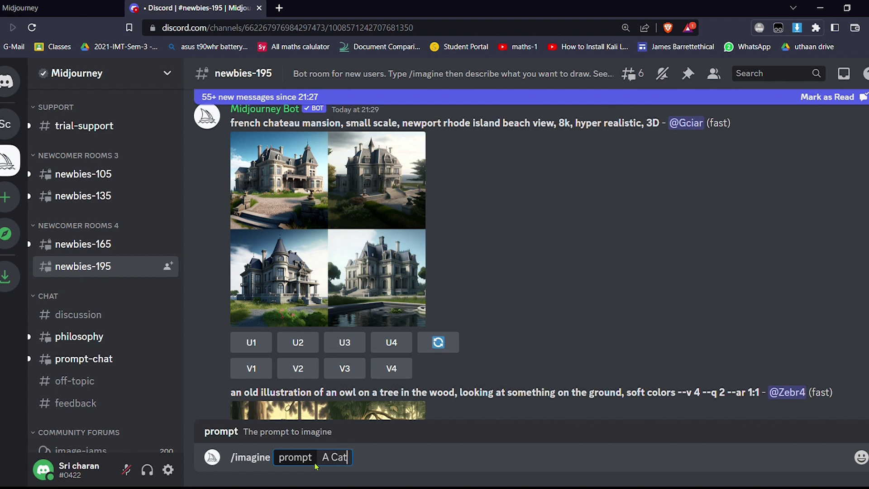
type(" palying with")
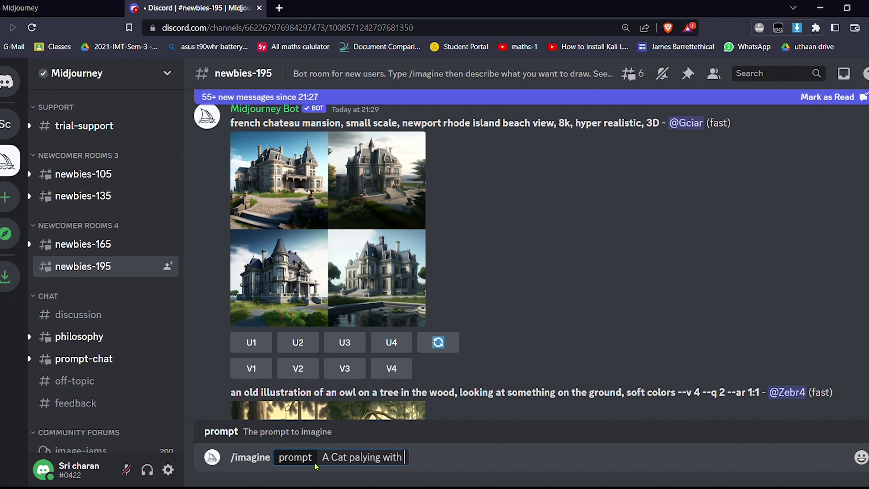
type(" Ball in")
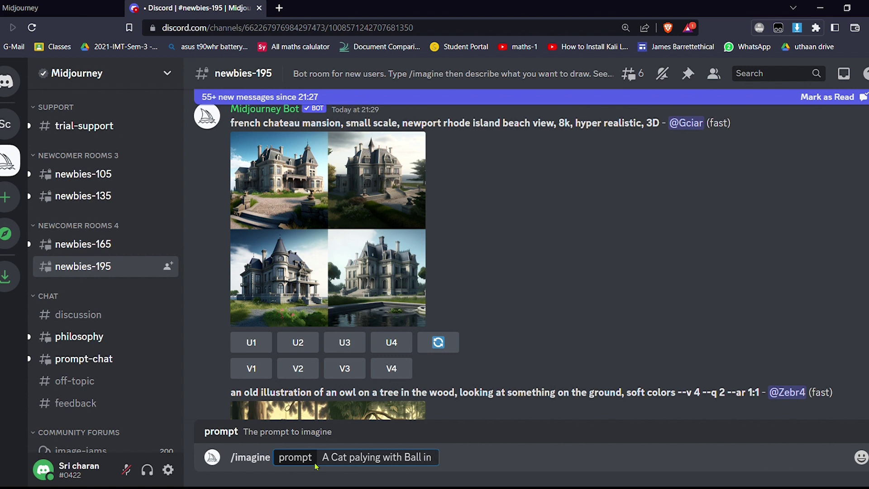
type(" house")
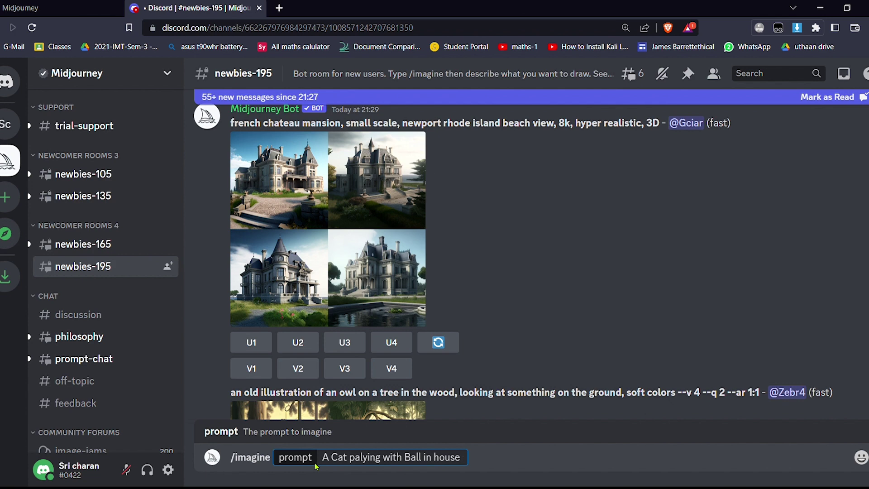
type("#")
key("BackSpace")
type("3d rendered")
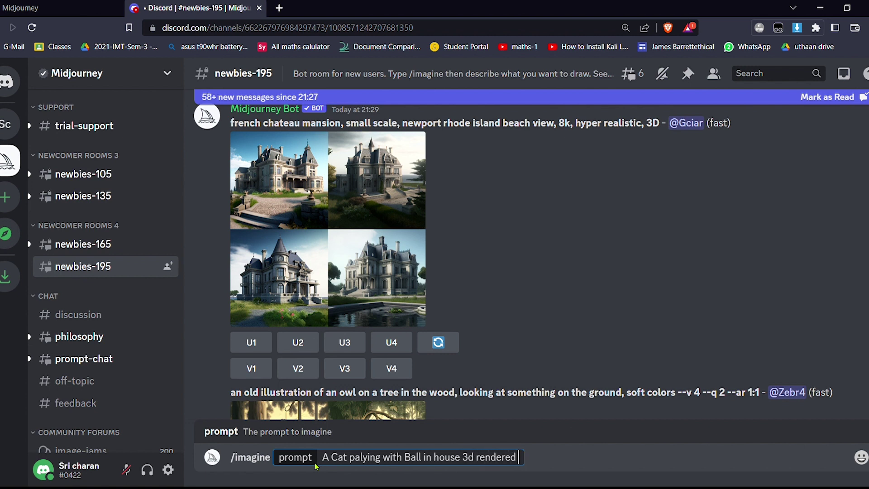
key("Return")
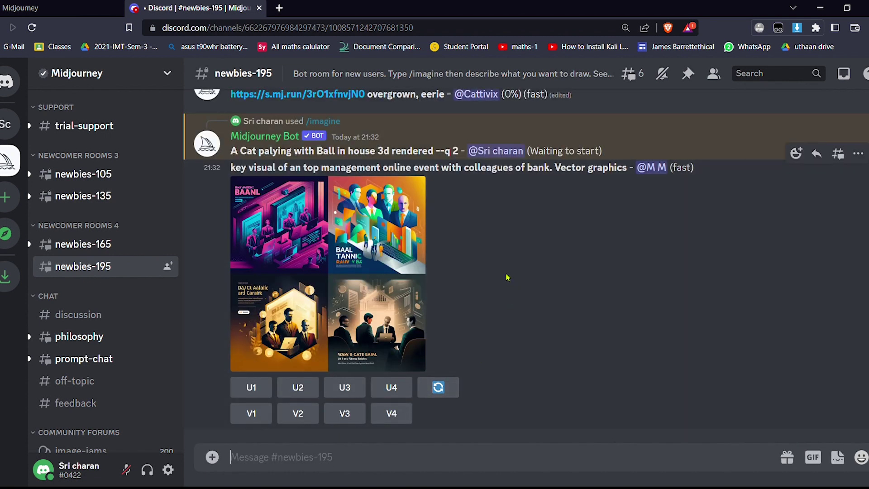
Follow the progress of the cat image job among the other members' posts in the channel
scroll(489, 308, "up", 5)
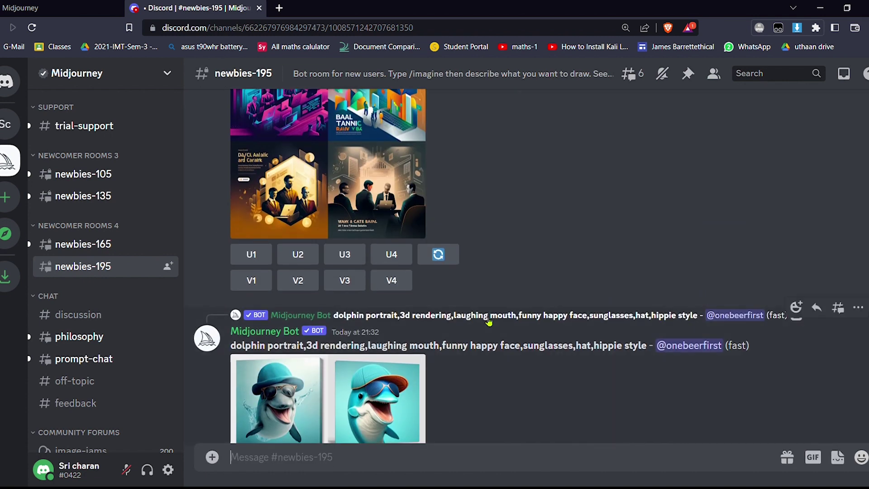
scroll(486, 321, "up", 10)
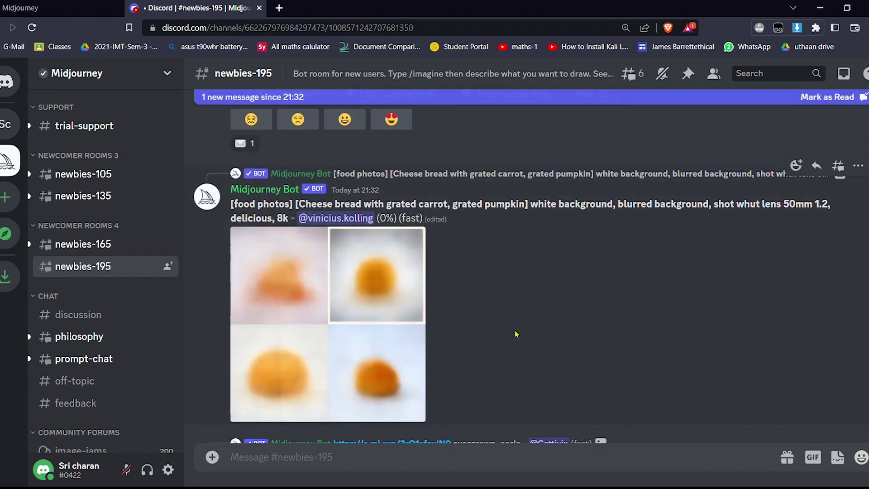
scroll(517, 334, "up", 15)
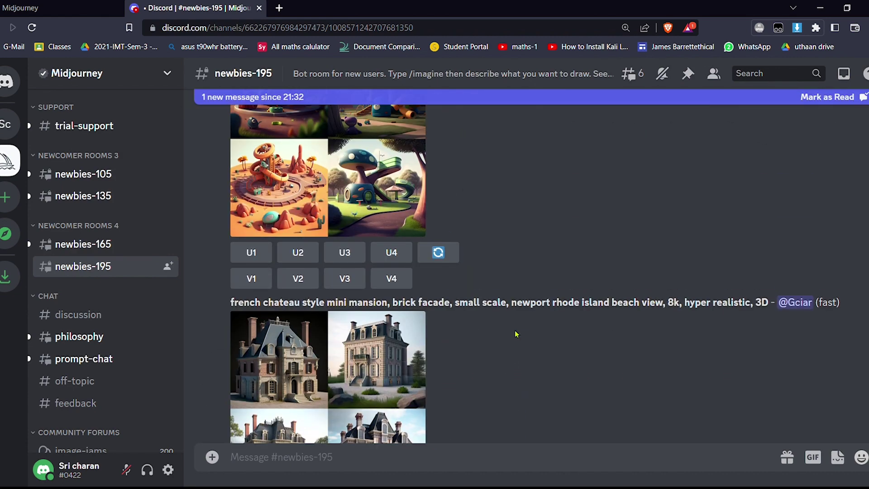
scroll(517, 334, "down", 20)
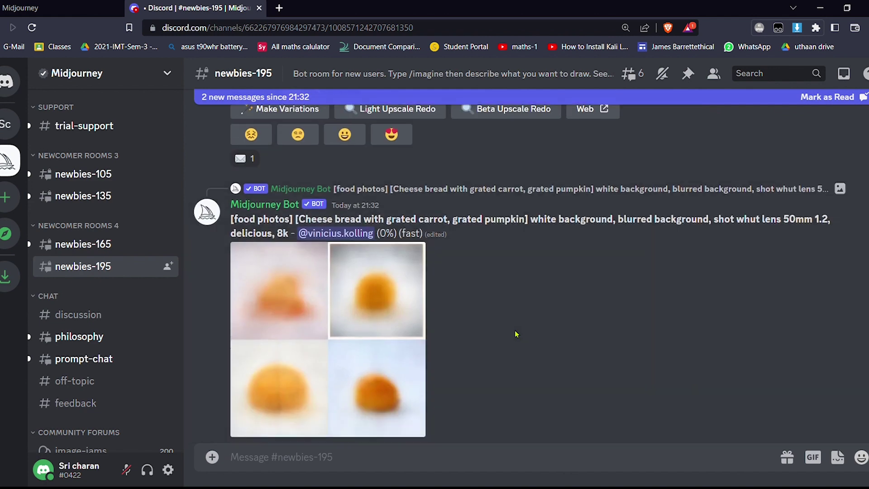
scroll(517, 334, "down", 1)
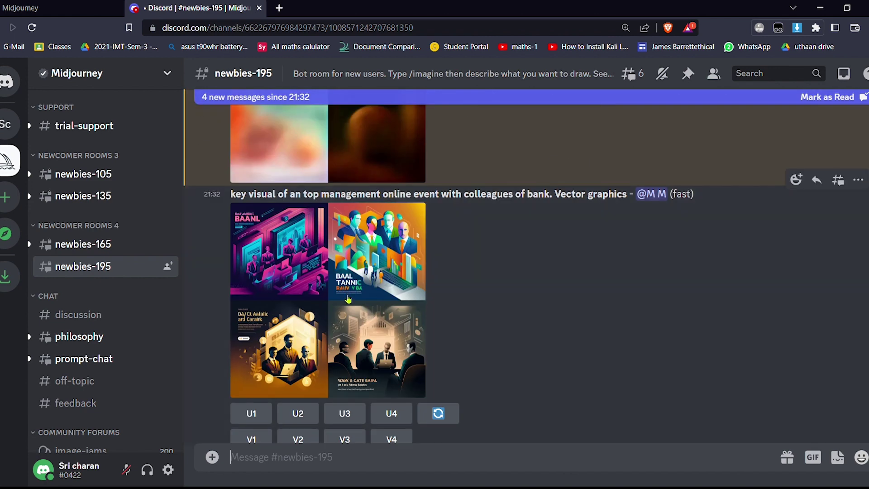
scroll(486, 309, "up", 5)
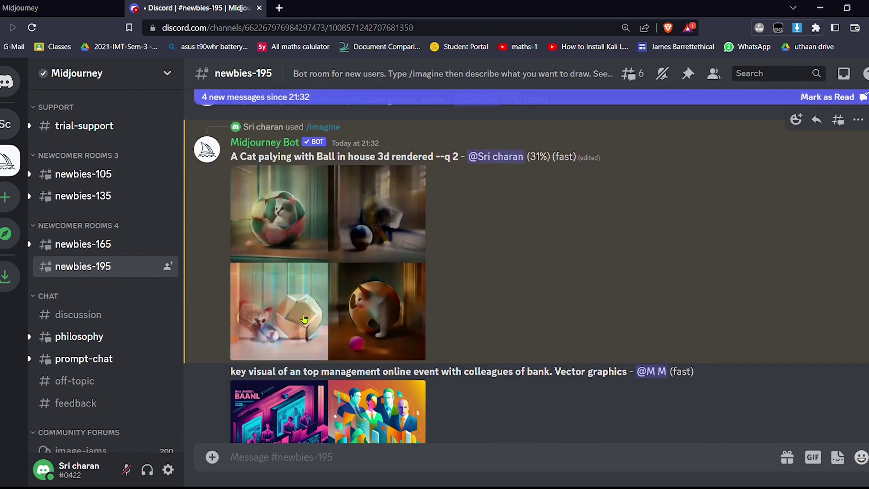
scroll(480, 272, "down", 1)
scroll(498, 245, "down", 6)
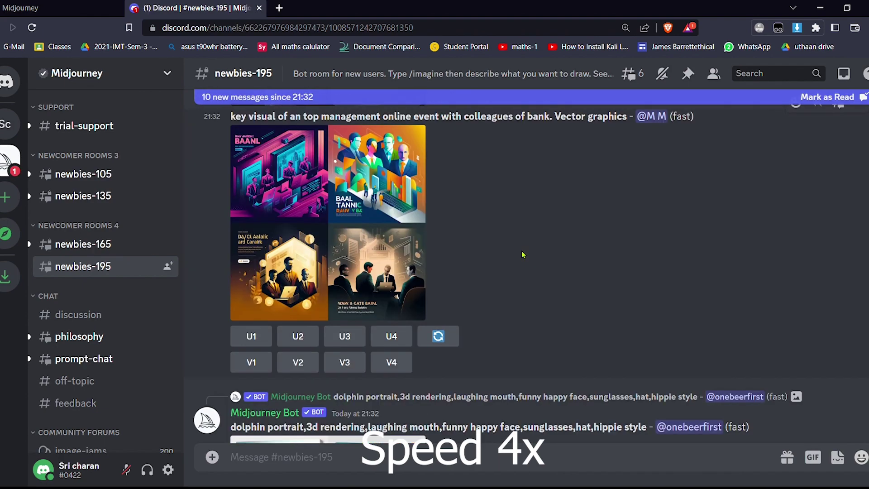
Generate variations of the third cat image and view the new variation grid enlarged
scroll(522, 255, "up", 10)
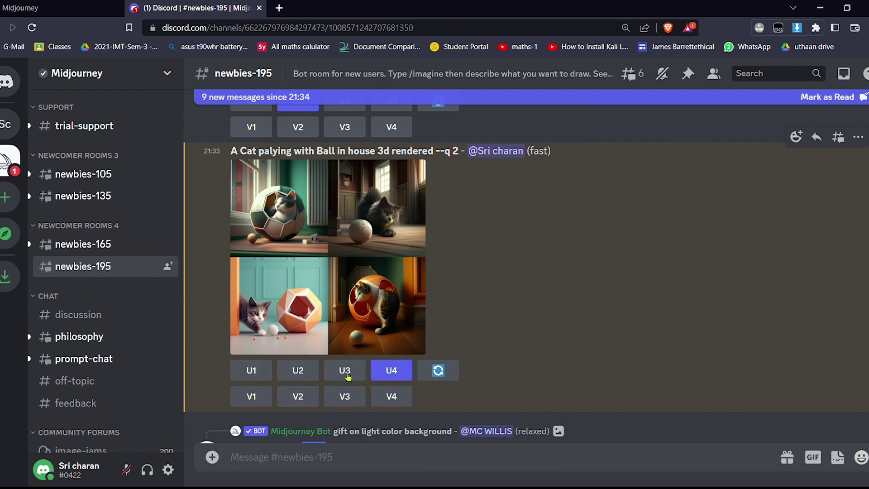
left_click(346, 397)
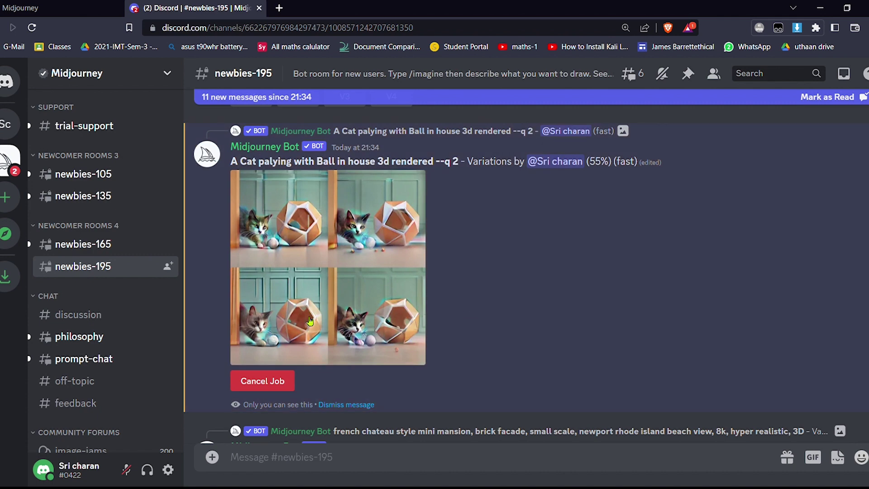
left_click(323, 251)
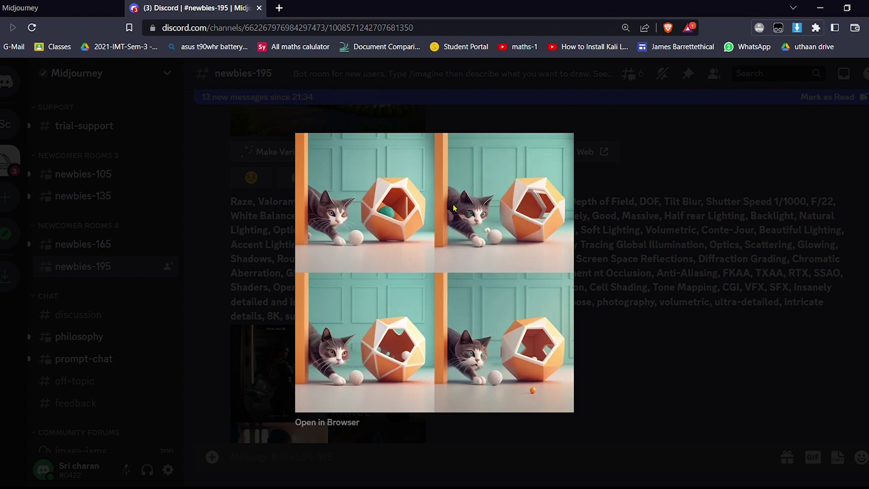
left_click(621, 333)
Find the upscaled image of the cat beside the orange ball, view it enlarged and download it as a PNG
scroll(575, 165, "down", 10)
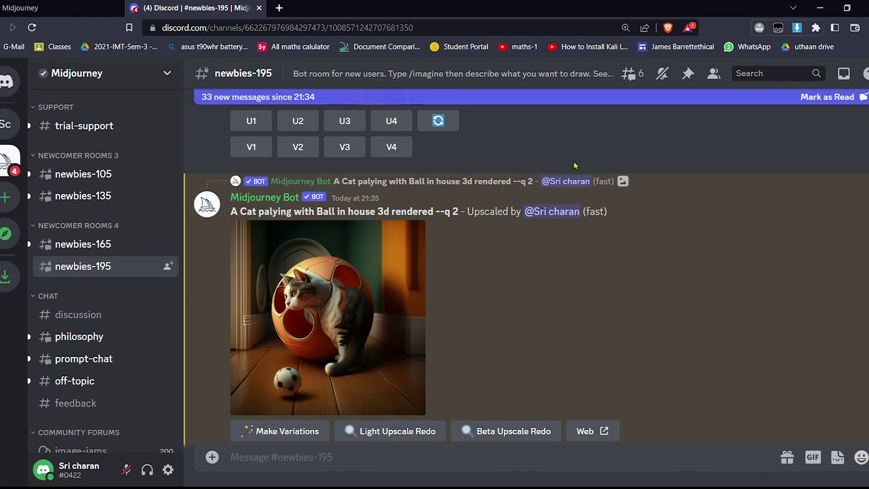
left_click(302, 320)
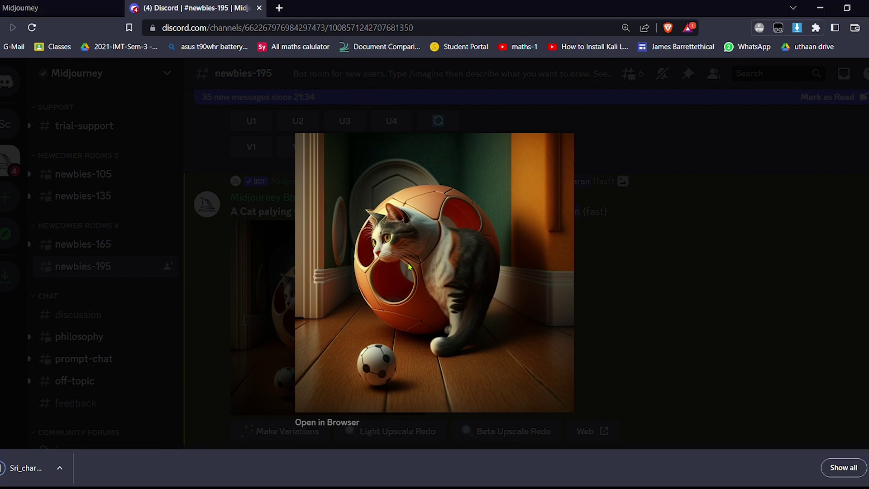
left_click(624, 263)
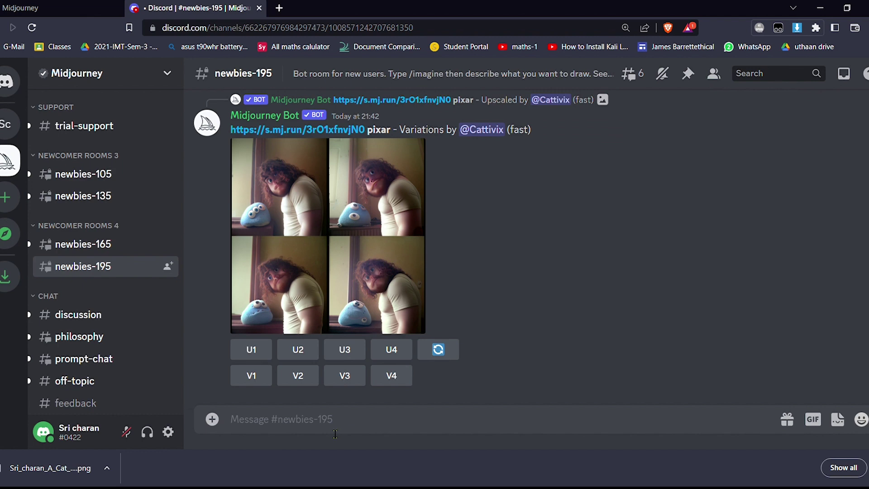
Run the /settings command and choose MJ version 3 as the model version
type("/")
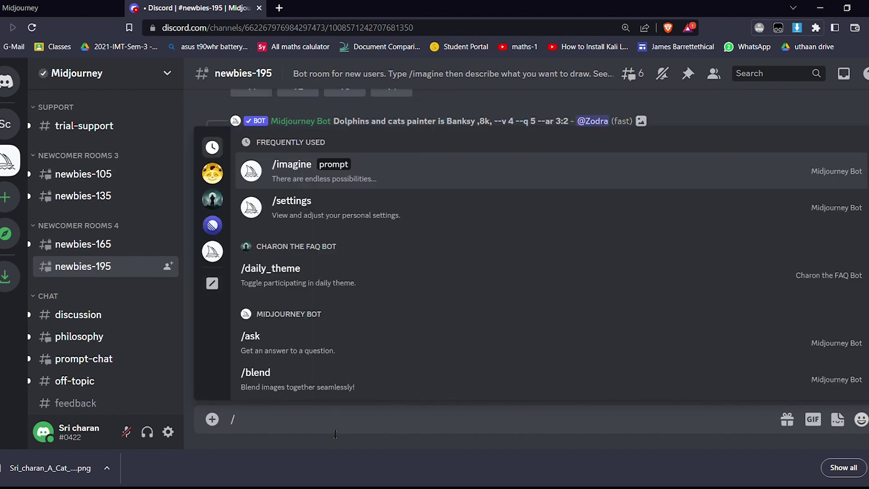
type("sett")
key("Tab")
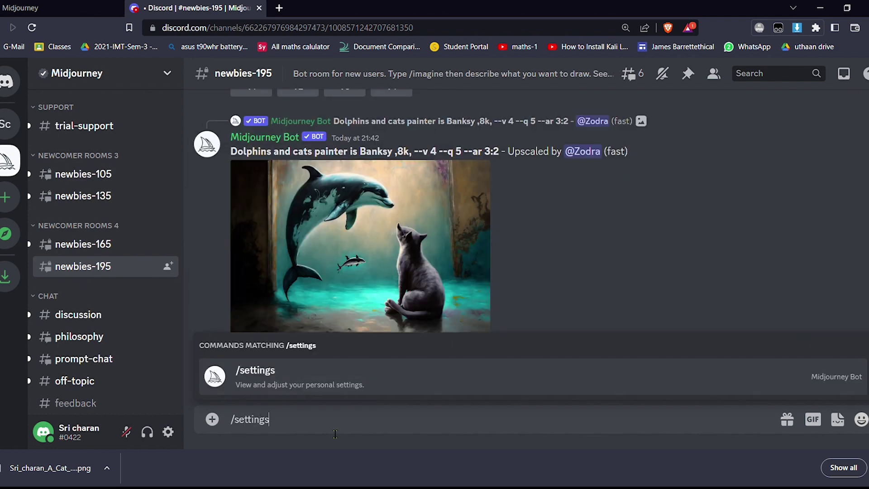
key("Return")
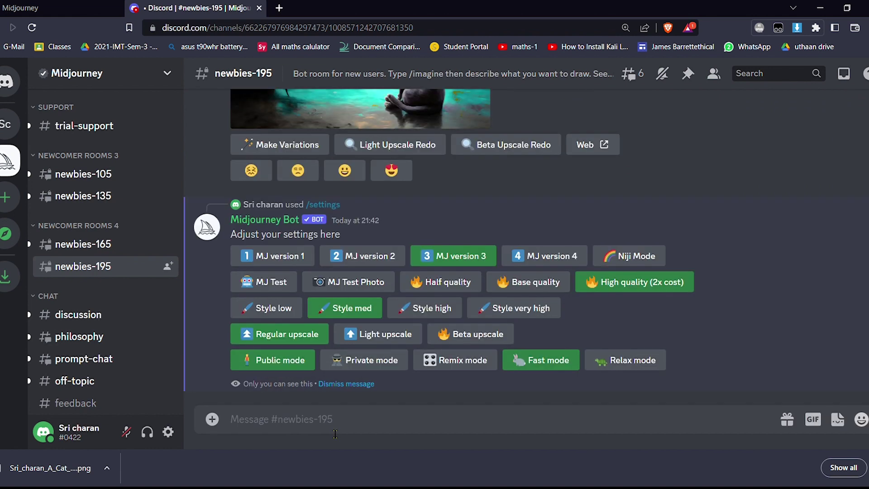
left_click(534, 258)
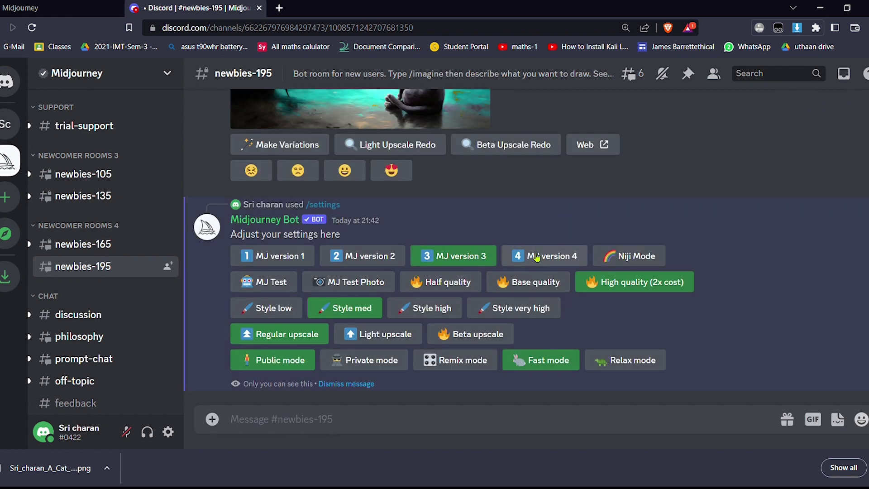
scroll(529, 192, "up", 6)
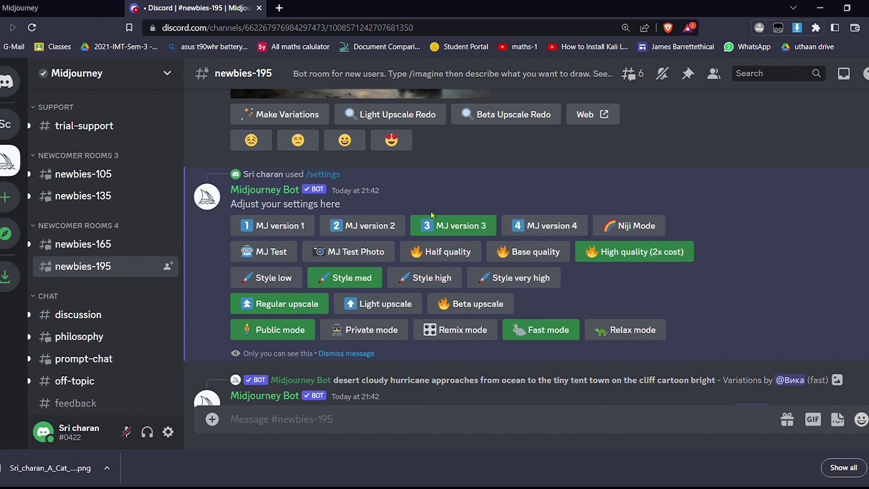
left_click(454, 228)
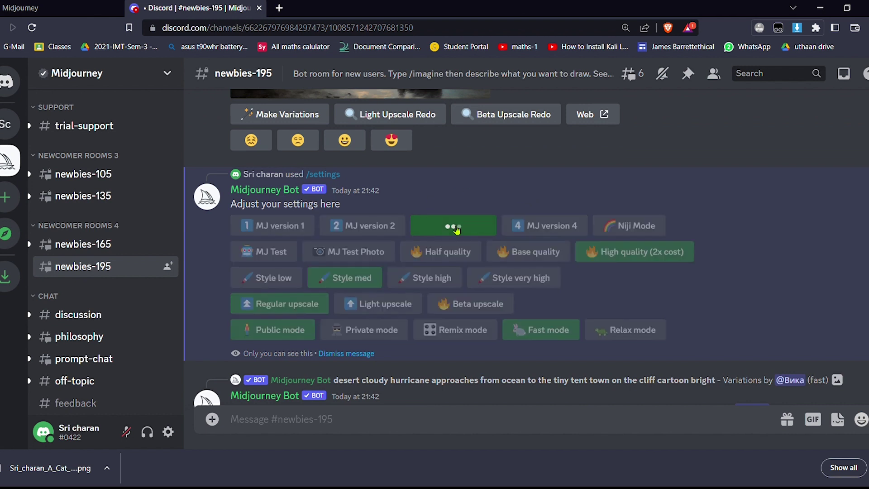
Submit an /imagine command with the prompt "desert cloudy hurricane approaches from ocean to the tiny tent town on the cliff cartoon bright --ar 16:9"
left_click(275, 424)
type("/")
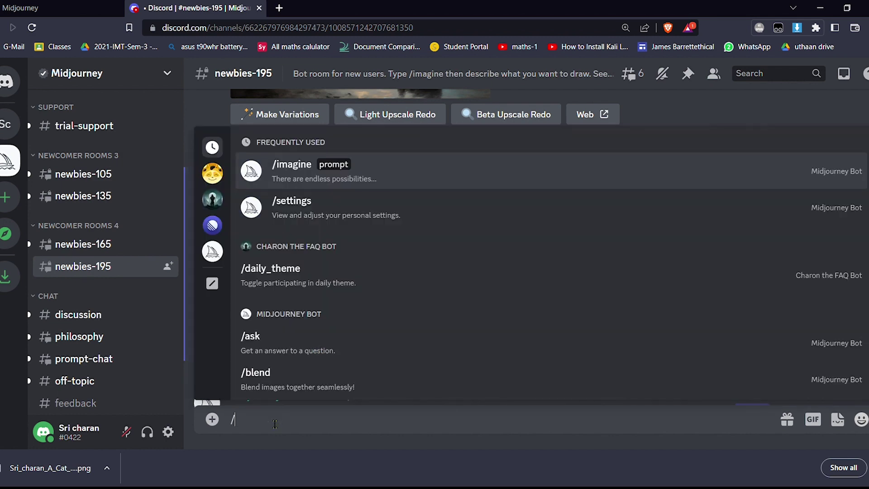
type("imagine")
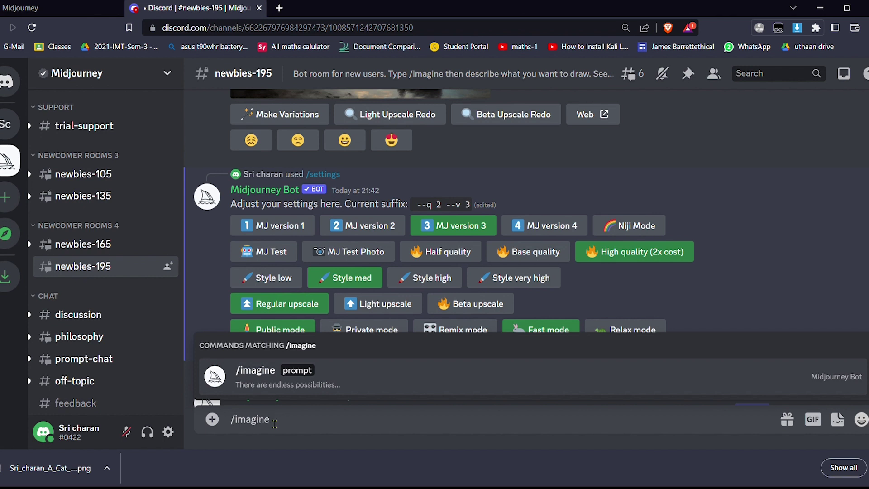
key("Return")
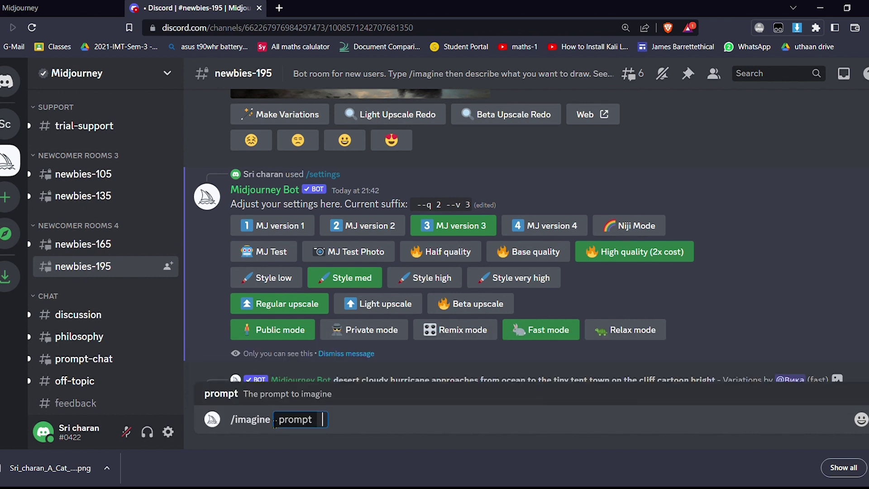
type("desert cloudy hurricane approaches from ocean to the tiny tent town on the cliff cartoon bright")
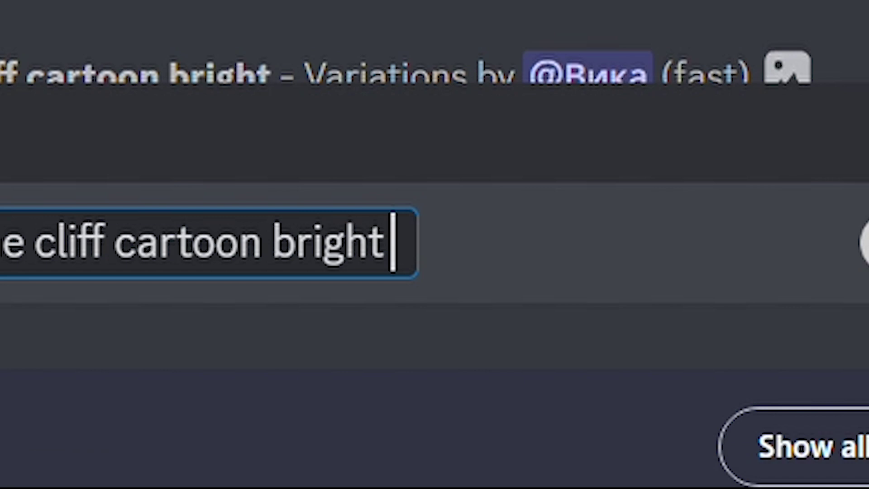
type("--ar")
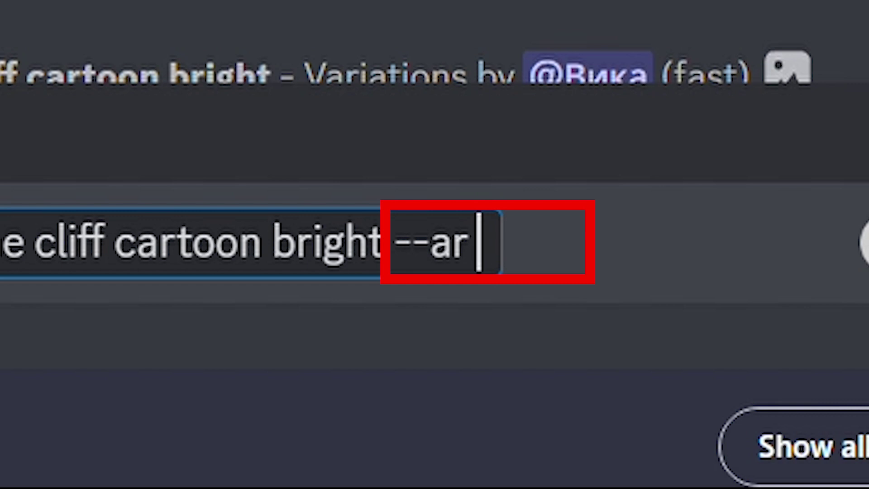
type("16")
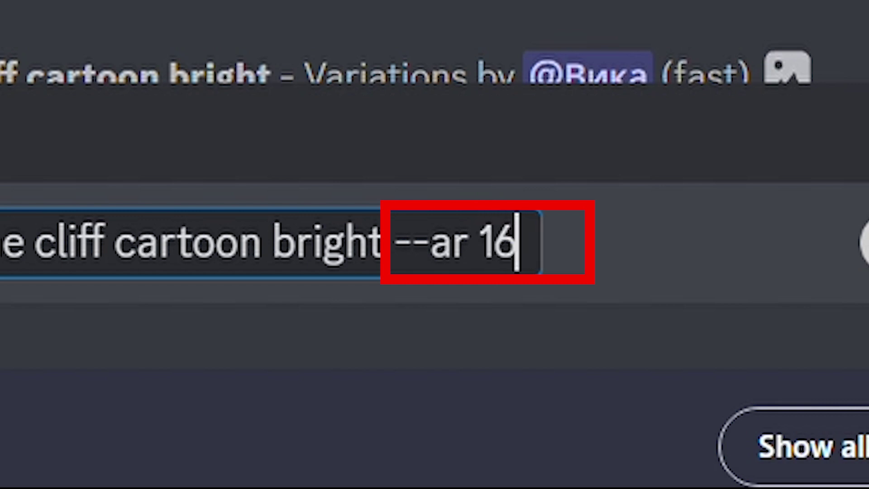
type(":9")
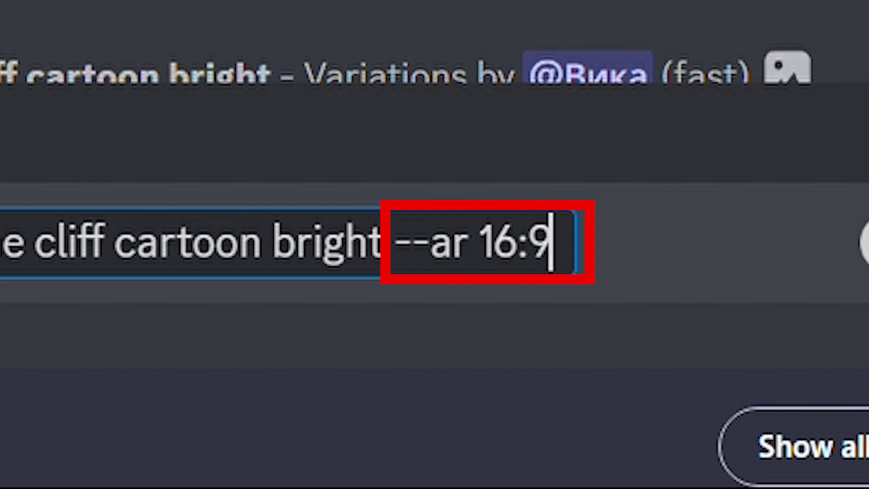
key("Return")
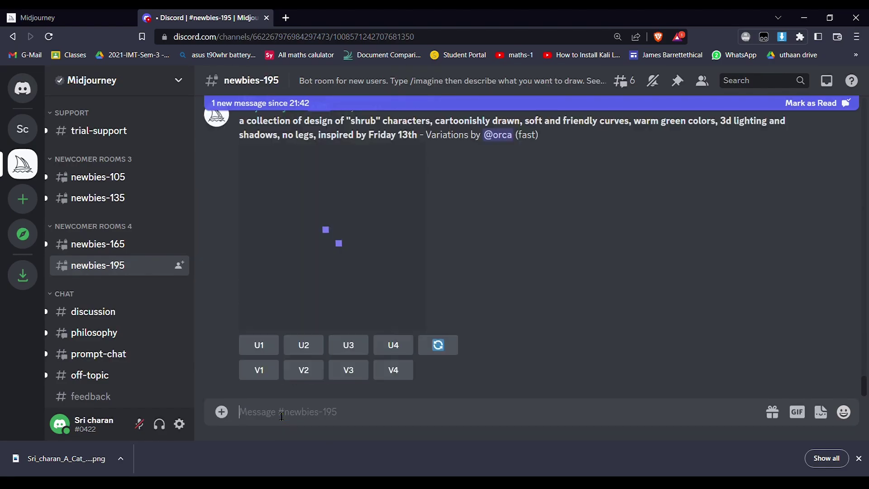
Follow the desert hurricane job's progress in the channel and view its finished image grid enlarged
scroll(481, 277, "up", 3)
scroll(481, 278, "up", 3)
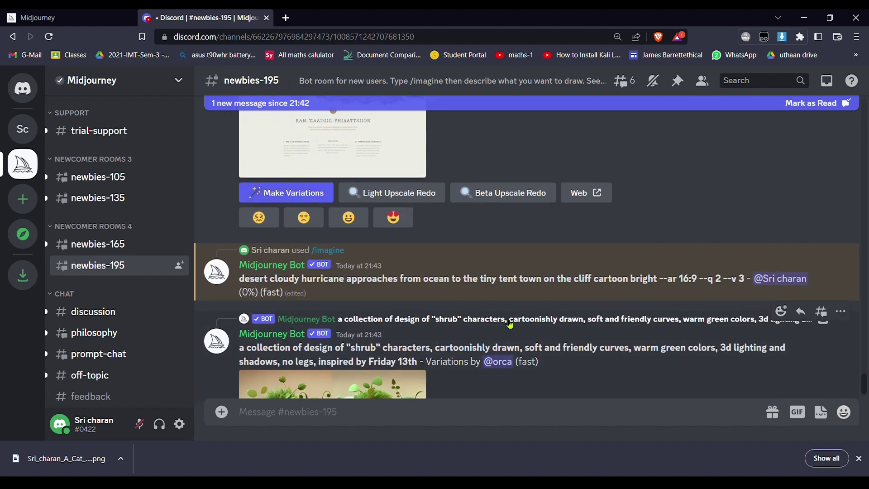
scroll(372, 364, "up", 2)
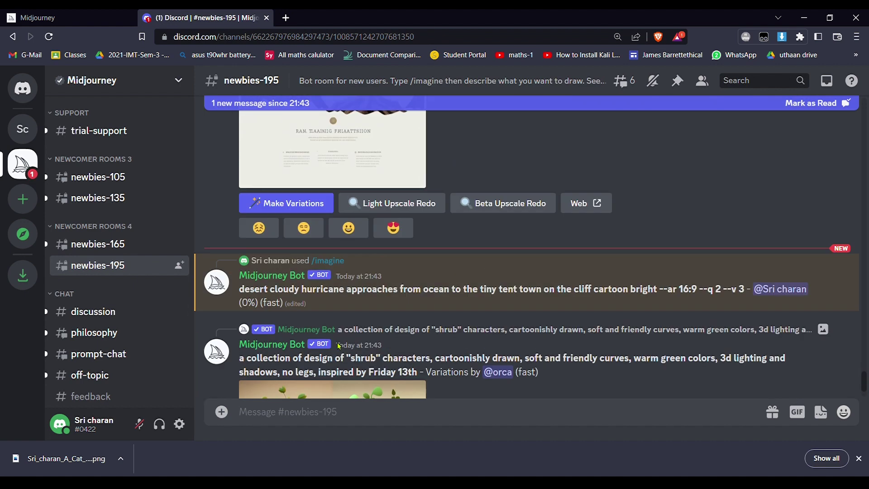
scroll(595, 259, "down", 1)
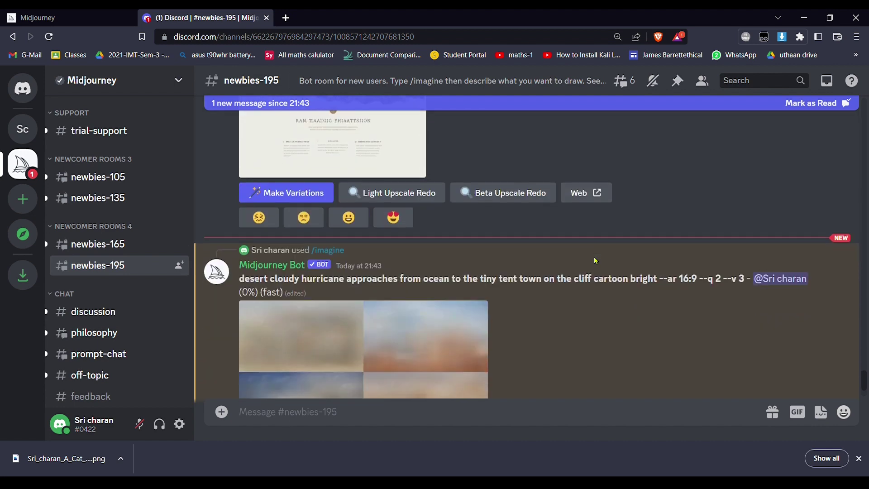
scroll(597, 277, "down", 2)
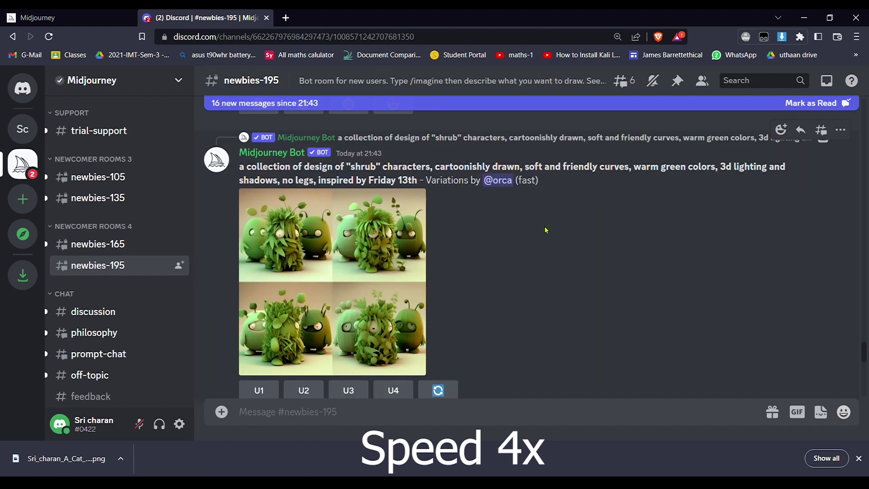
scroll(547, 231, "down", 5)
scroll(547, 230, "down", 3)
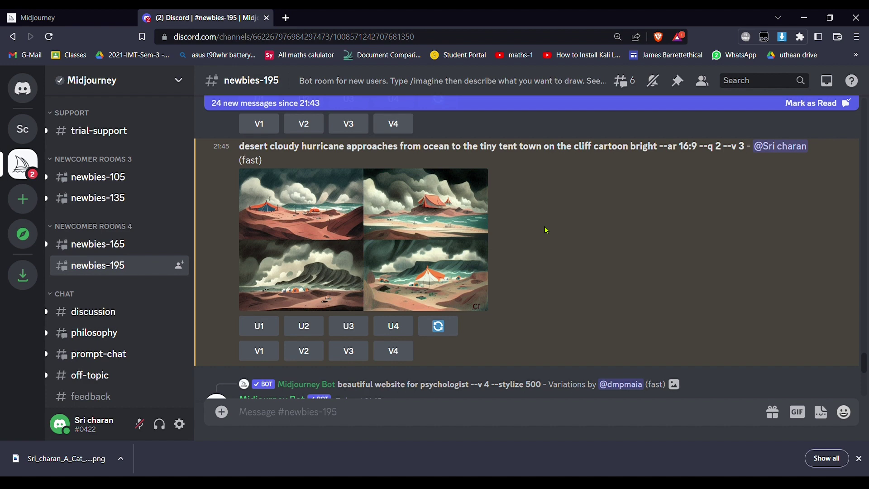
left_click(369, 216)
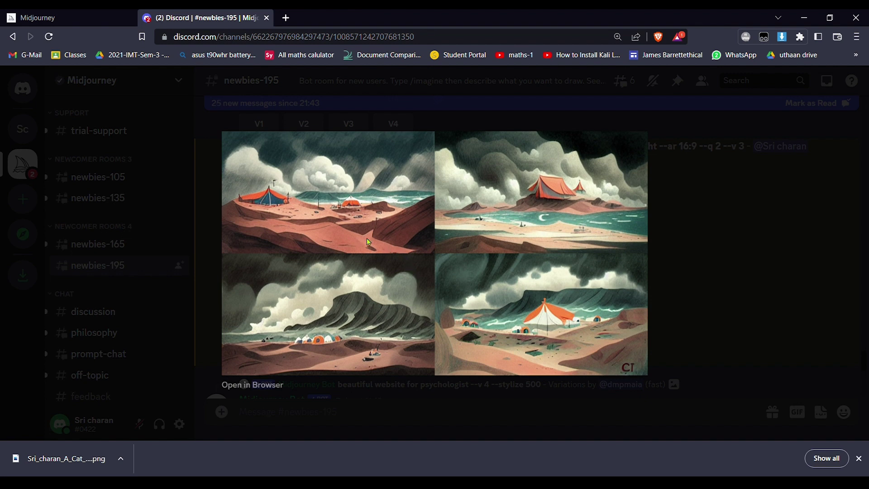
left_click(723, 299)
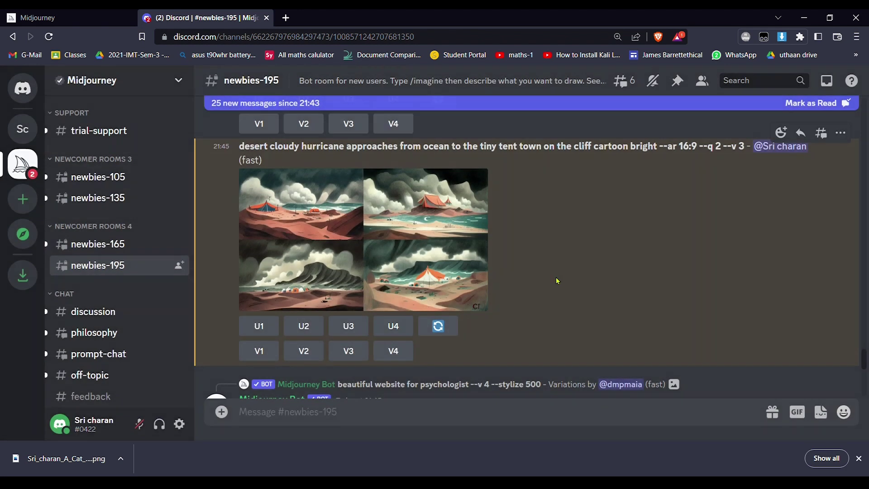
Try to upscale the fourth desert hurricane image and read the bot's reply at the end of the channel
left_click(391, 333)
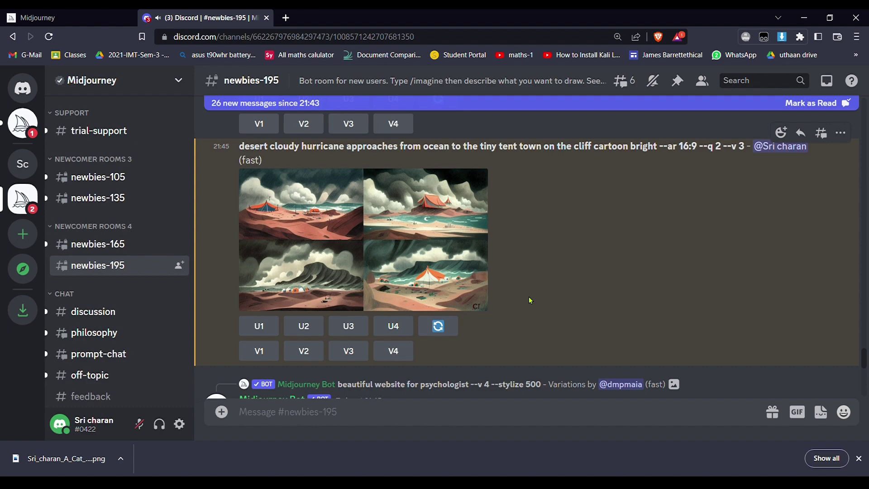
scroll(529, 297, "down", 15)
scroll(530, 299, "down", 20)
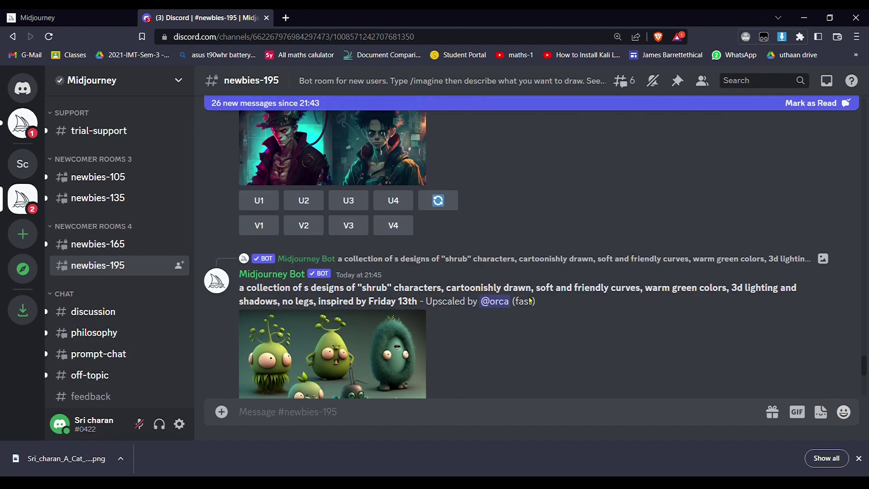
scroll(529, 300, "down", 20)
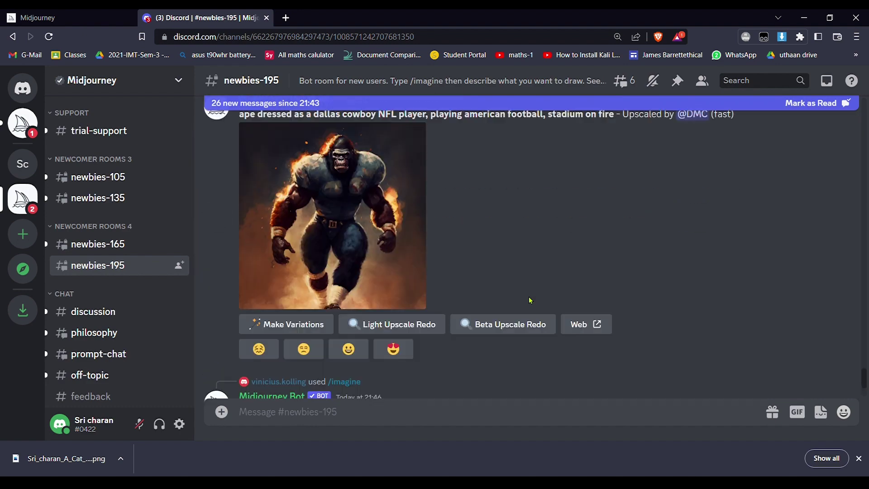
scroll(531, 301, "down", 10)
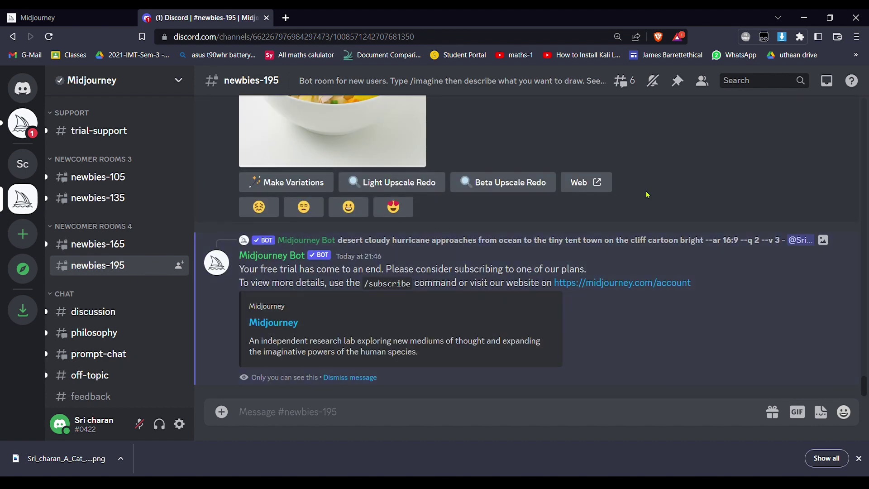
scroll(481, 288, "up", 3)
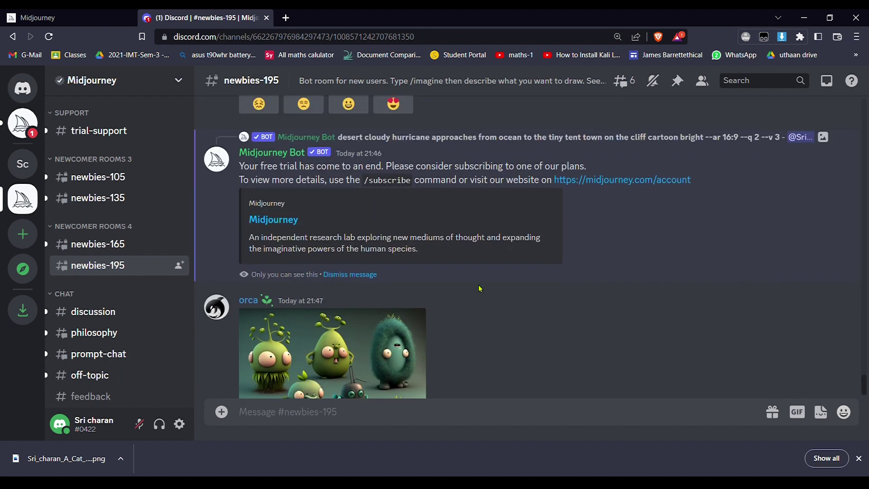